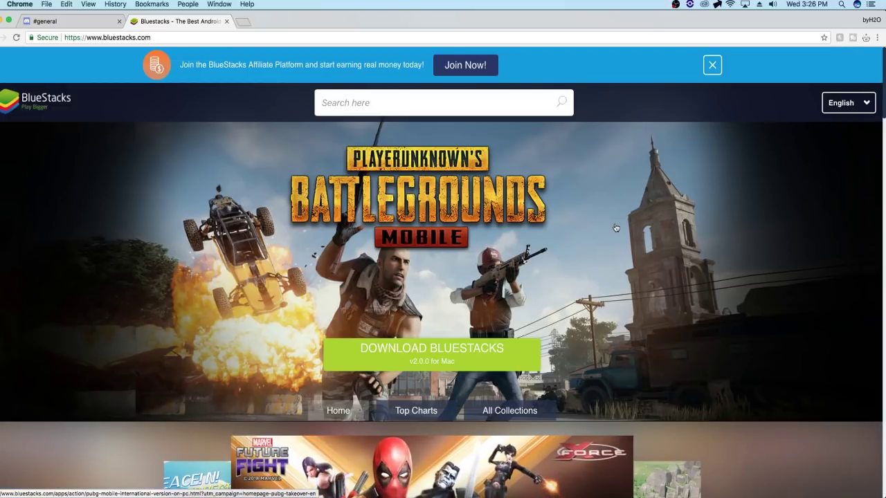
Look through the member list of the MapleHut Discord server, and return to the BlueStacks website
{"action": "key", "text": "ctrl+Tab"}
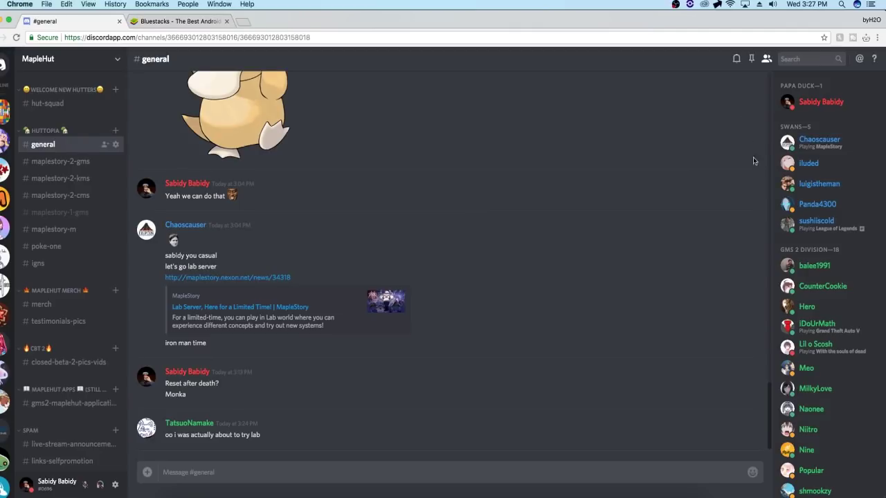
{"action": "scroll", "coordinate": [831, 173], "scroll_direction": "down", "scroll_amount": 15}
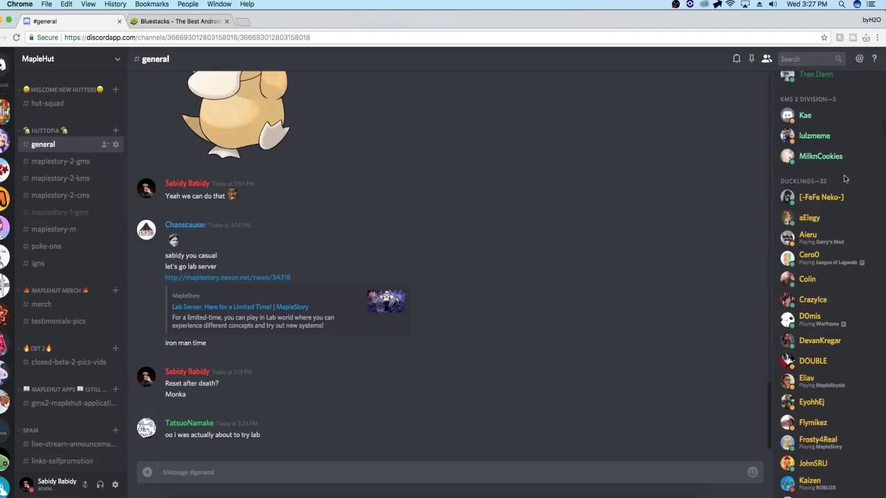
{"action": "scroll", "coordinate": [843, 179], "scroll_direction": "down", "scroll_amount": 10}
{"action": "key", "text": "ctrl+Tab"}
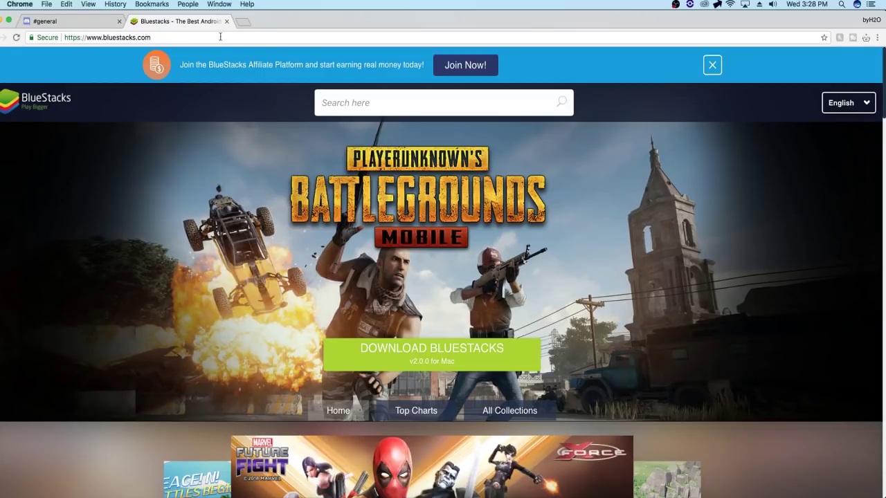
Download the BlueStacks v2.0.0 installer for Mac from the BlueStacks website and let it open
{"action": "left_click", "coordinate": [416, 352]}
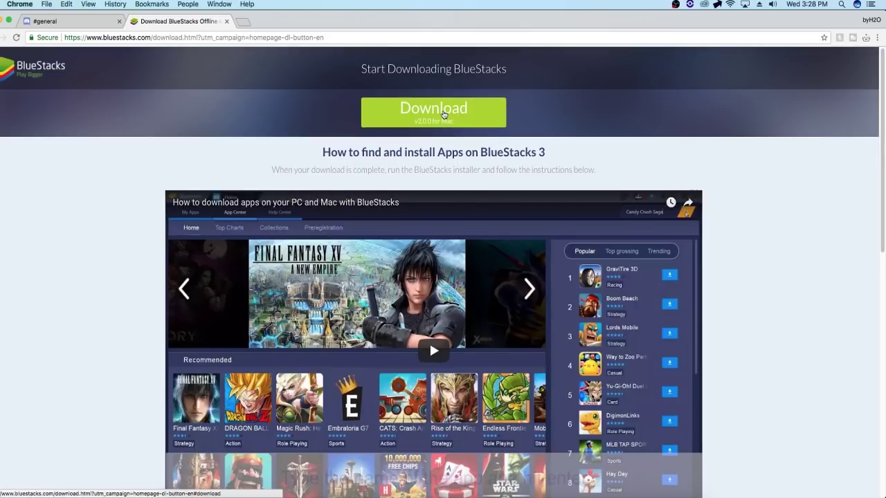
{"action": "left_click", "coordinate": [443, 114]}
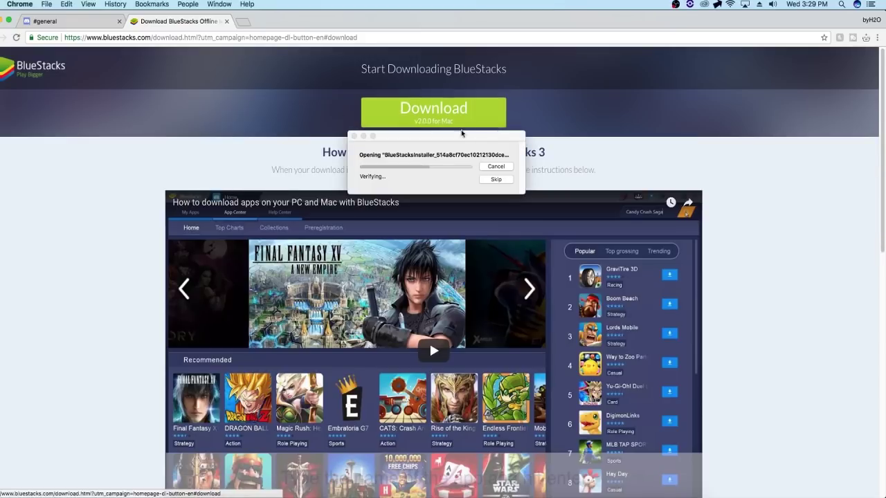
{"action": "left_click_drag", "start_coordinate": [459, 137], "coordinate": [452, 152]}
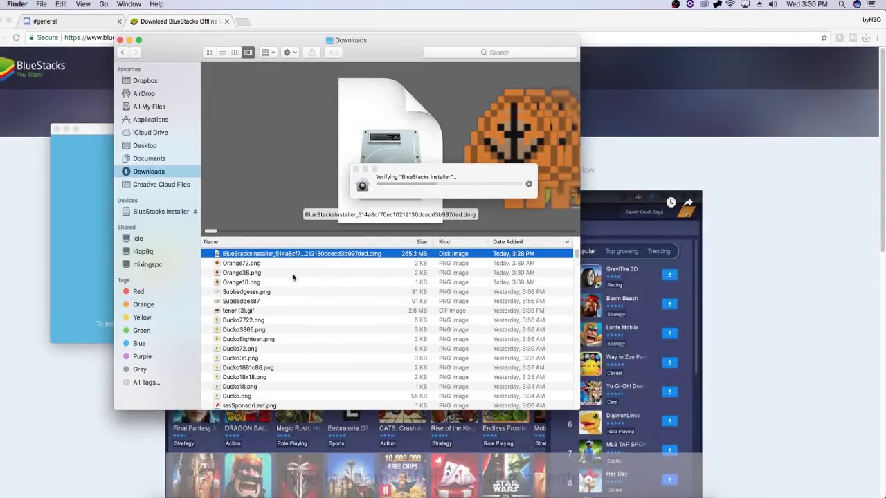
Open the downloaded BlueStacks disk image from the Downloads folder and launch BlueStacks Installer
{"action": "right_click", "coordinate": [296, 254]}
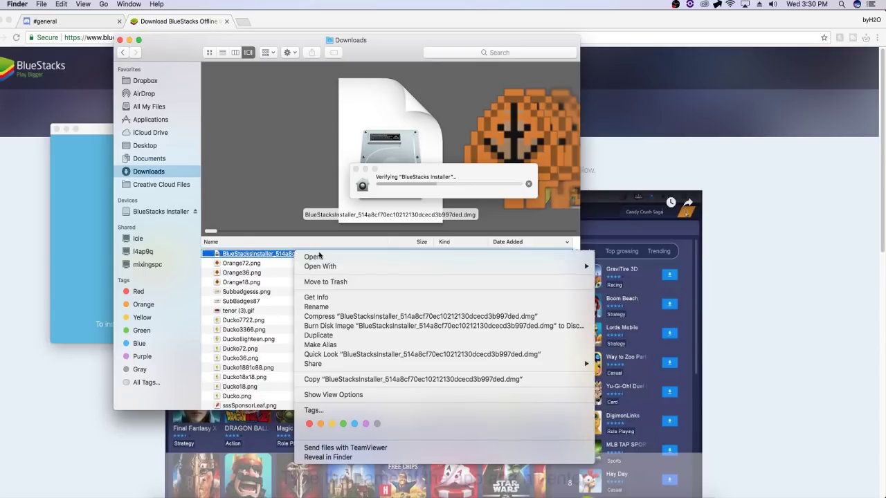
{"action": "left_click", "coordinate": [354, 257]}
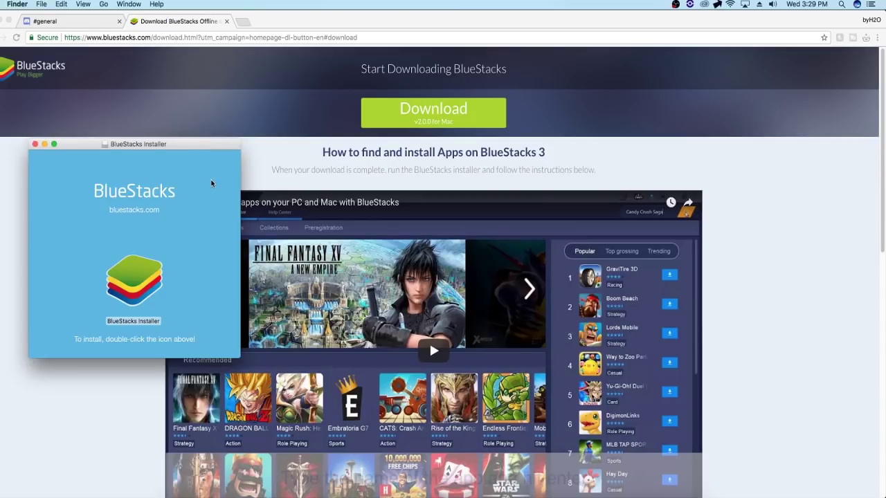
{"action": "left_click_drag", "start_coordinate": [148, 143], "coordinate": [166, 129]}
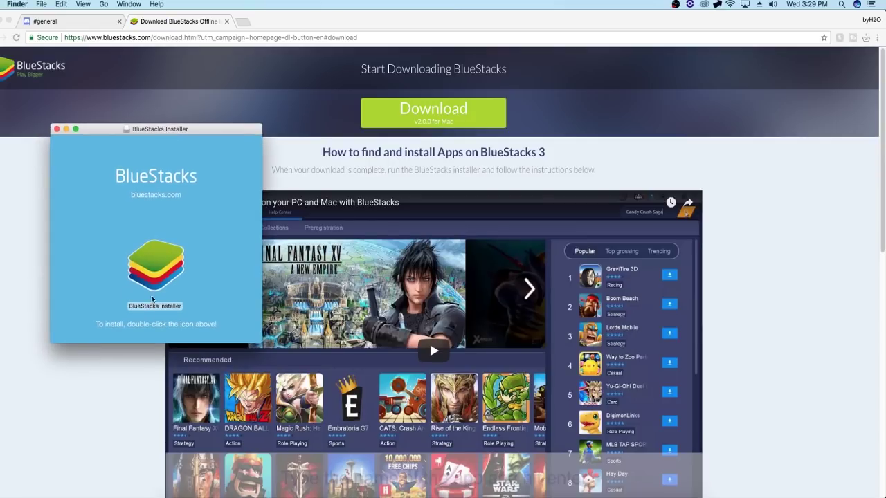
{"action": "double_click", "coordinate": [178, 284]}
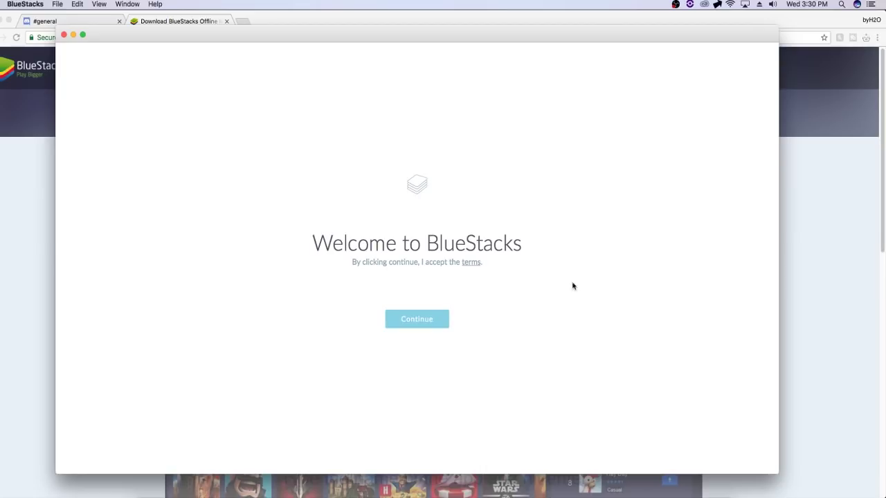
Accept the BlueStacks terms and install it with App Store Access and Application Communications enabled
{"action": "left_click", "coordinate": [411, 322]}
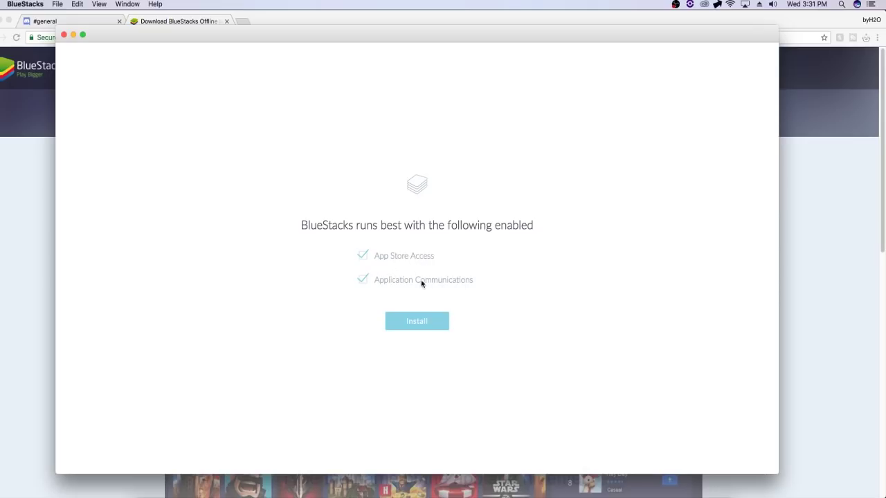
{"action": "left_click", "coordinate": [416, 321]}
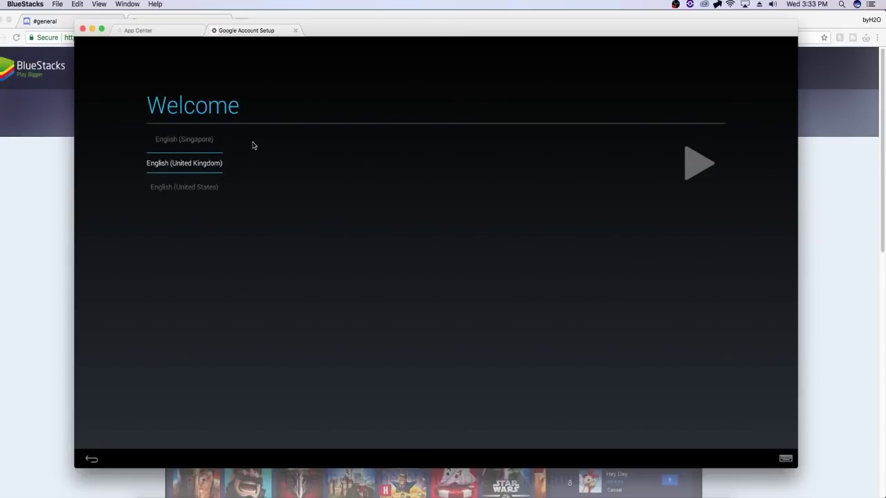
Set the setup language to English (United States) and finish the Google account setup
{"action": "scroll", "coordinate": [192, 135], "scroll_direction": "down", "scroll_amount": 2}
{"action": "scroll", "coordinate": [188, 134], "scroll_direction": "up", "scroll_amount": 1}
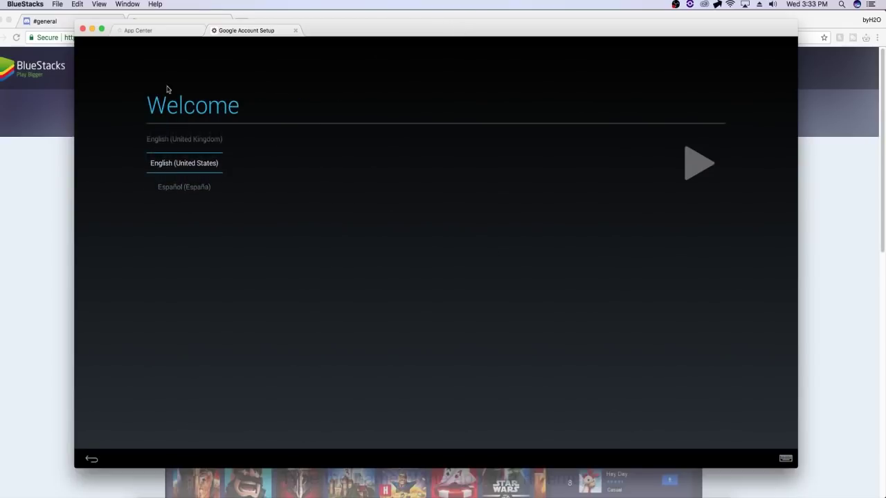
{"action": "left_click", "coordinate": [688, 173]}
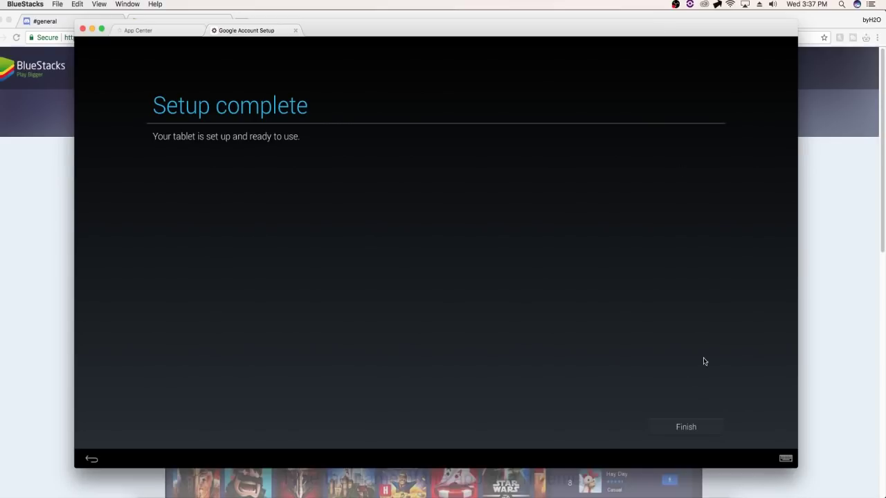
{"action": "left_click", "coordinate": [687, 428]}
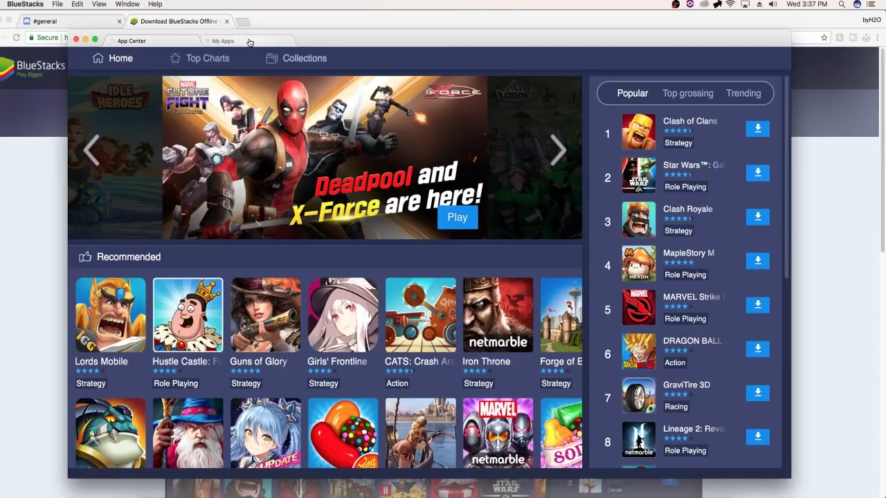
Open the Play Store from the BlueStacks apps, search for MapleStory M and install it
{"action": "left_click", "coordinate": [250, 40]}
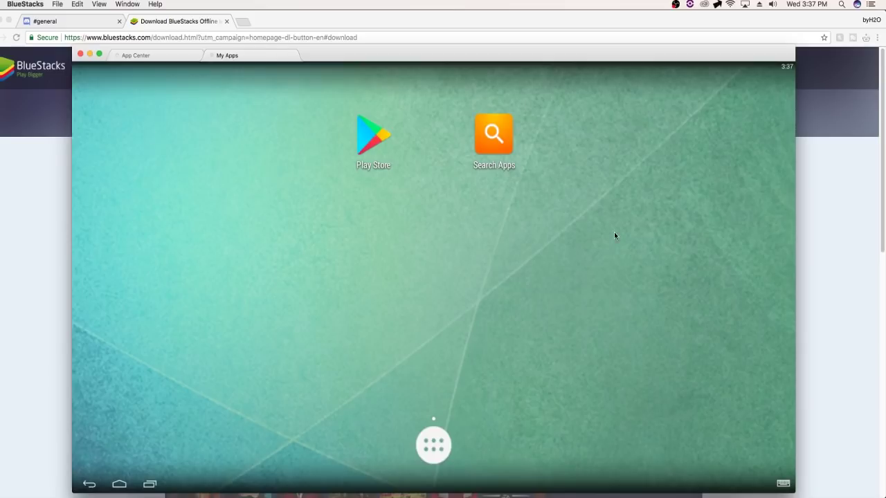
{"action": "left_click", "coordinate": [373, 142]}
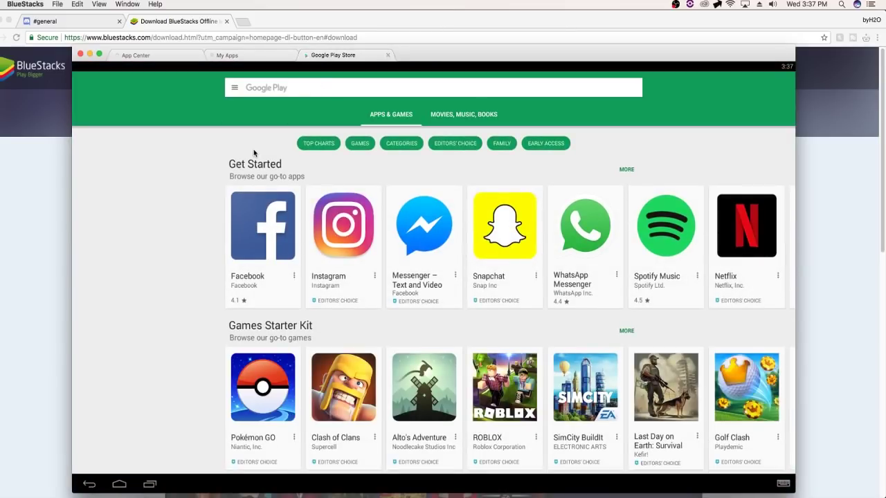
{"action": "left_click", "coordinate": [342, 93]}
{"action": "type", "text": "MapleStory M"}
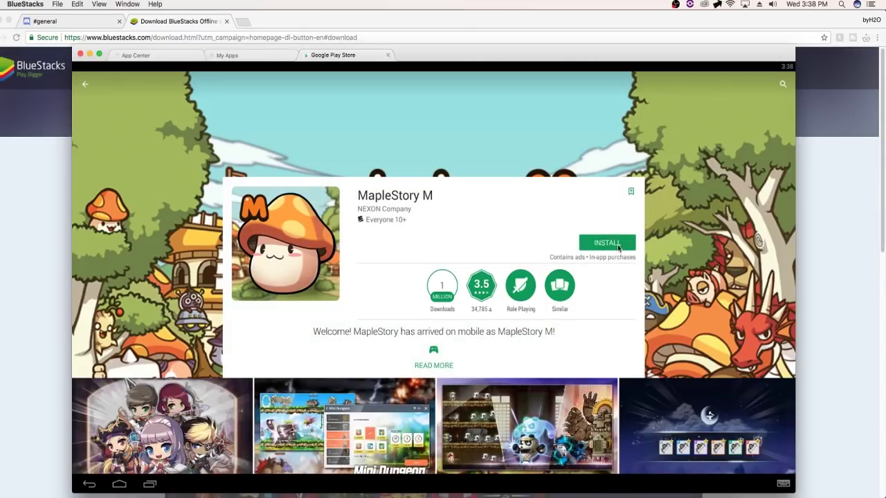
{"action": "left_click", "coordinate": [618, 247]}
{"action": "left_click", "coordinate": [476, 330]}
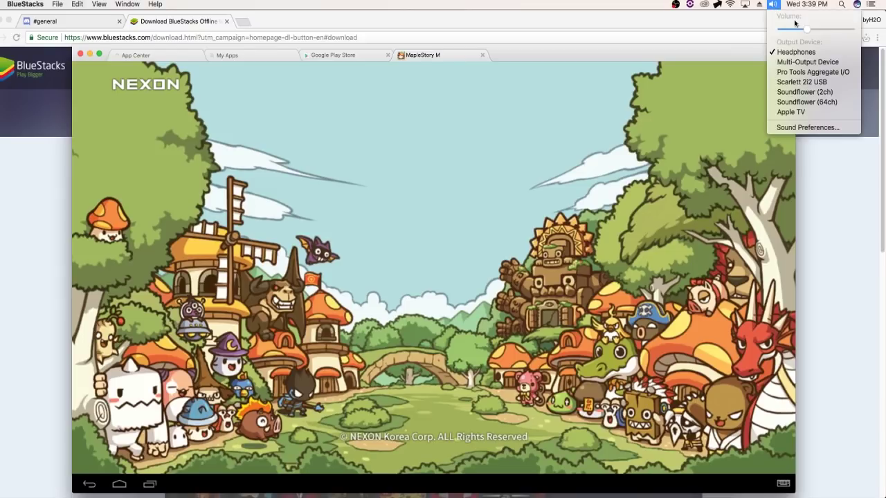
Try Scarlett 2i2 USB as the Mac's sound output, and switch back to Headphones
{"action": "left_click", "coordinate": [777, 8]}
{"action": "left_click", "coordinate": [777, 9]}
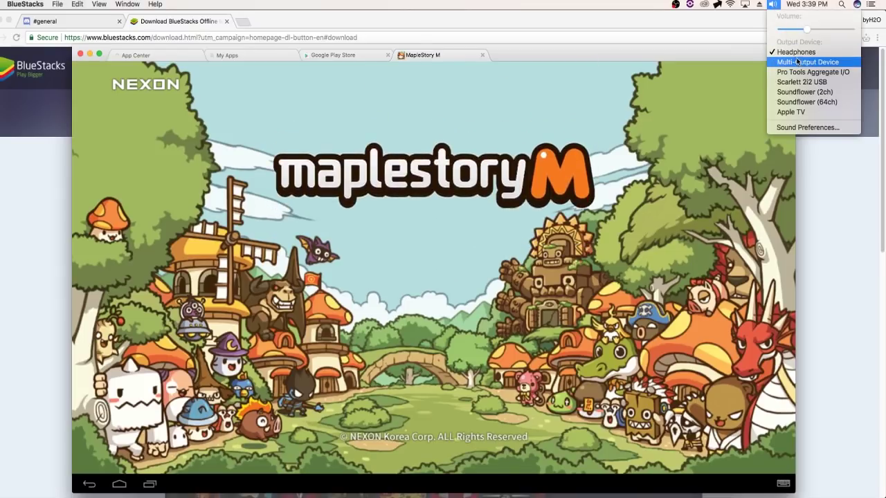
{"action": "left_click", "coordinate": [800, 82]}
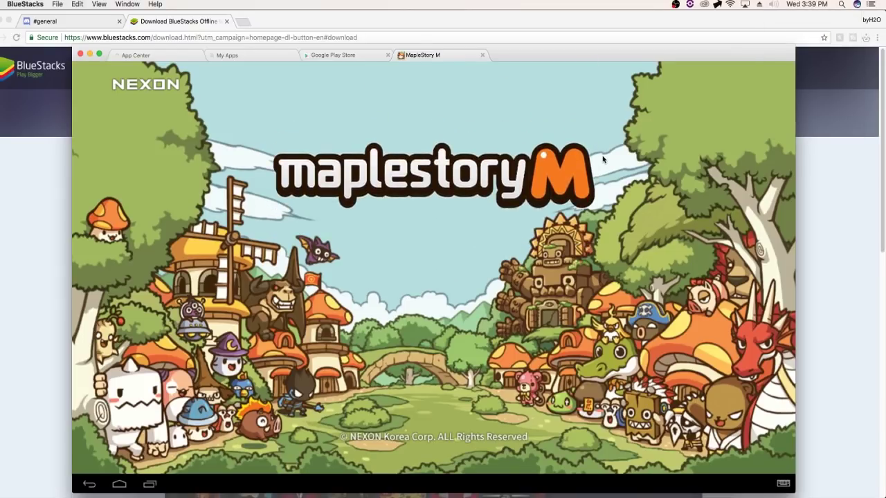
{"action": "left_click", "coordinate": [775, 6]}
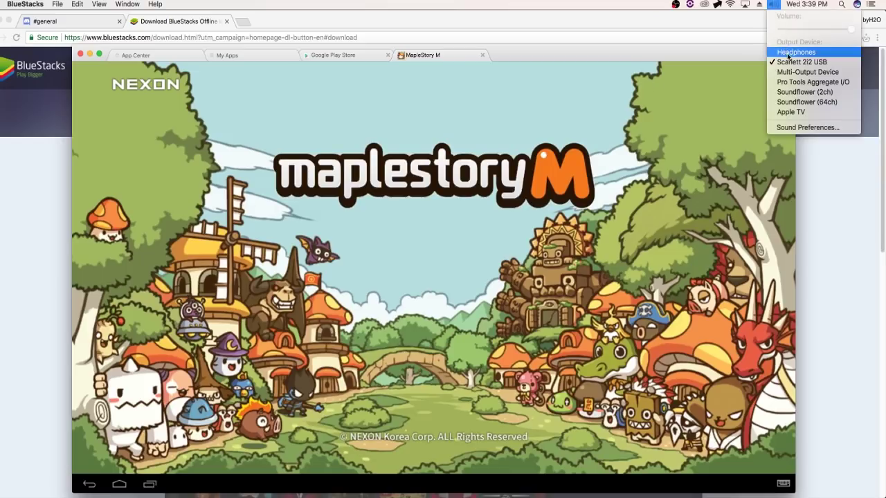
{"action": "left_click", "coordinate": [787, 51]}
Lower the Mac's headphone output volume
{"action": "left_click", "coordinate": [775, 4]}
{"action": "left_click", "coordinate": [801, 31]}
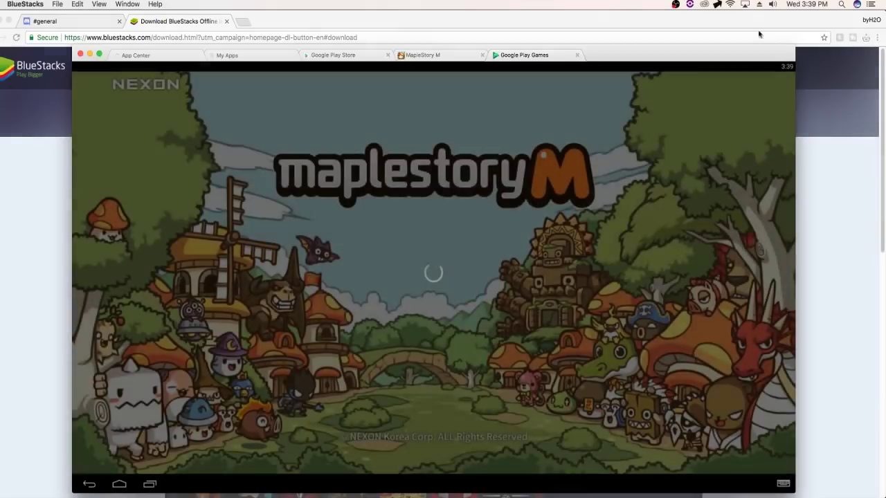
{"action": "left_click", "coordinate": [773, 4]}
{"action": "left_click_drag", "start_coordinate": [807, 34], "coordinate": [790, 33]}
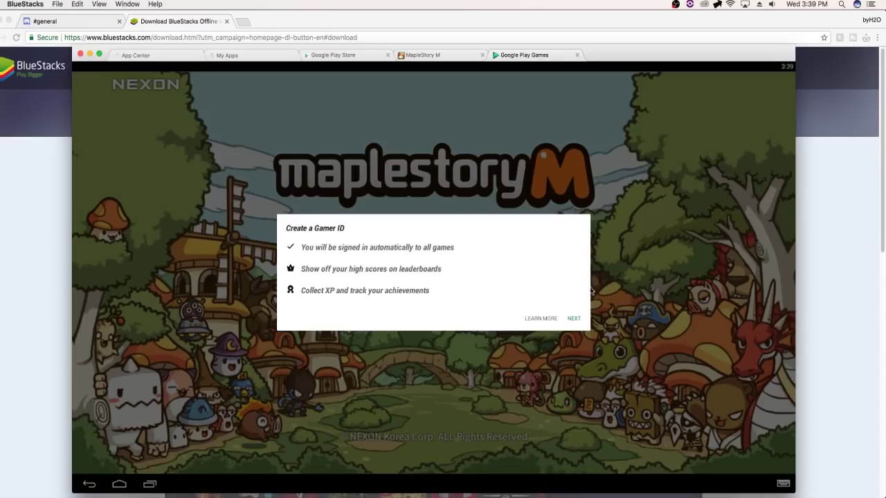
Replace the suggested Gamer ID with the player's own handle and sign in to Play Games
{"action": "left_click", "coordinate": [575, 318]}
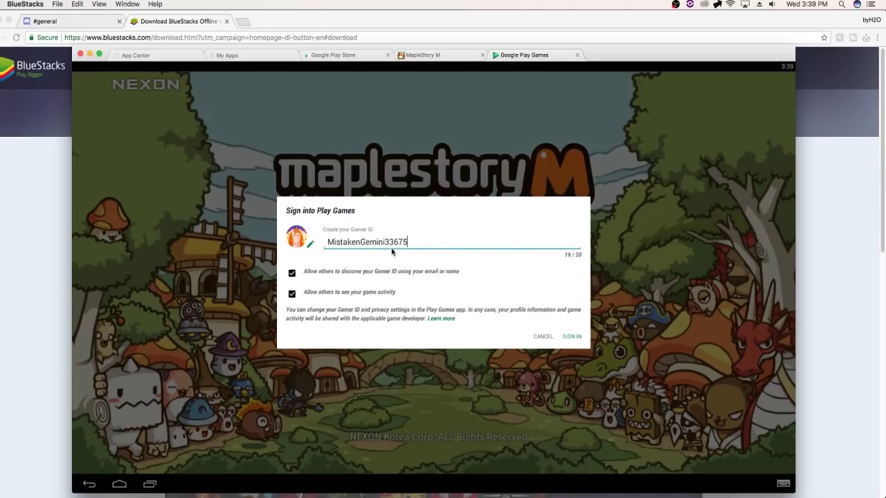
{"action": "left_click", "coordinate": [309, 245]}
{"action": "left_click", "coordinate": [426, 245]}
{"action": "key", "text": "BackSpace"}
{"action": "key", "text": "BackSpace"}
{"action": "key", "text": "BackSpace"}
{"action": "key", "text": "BackSpace"}
{"action": "key", "text": "BackSpace"}
{"action": "key", "text": "BackSpace"}
{"action": "key", "text": "BackSpace"}
{"action": "key", "text": "BackSpace"}
{"action": "key", "text": "BackSpace"}
{"action": "key", "text": "BackSpace"}
{"action": "key", "text": "BackSpace"}
{"action": "key", "text": "BackSpace"}
{"action": "key", "text": "BackSpace"}
{"action": "key", "text": "BackSpace"}
{"action": "key", "text": "BackSpace"}
{"action": "key", "text": "BackSpace"}
{"action": "key", "text": "BackSpace"}
{"action": "key", "text": "BackSpace"}
{"action": "key", "text": "BackSpace"}
{"action": "type", "text": "Sab"}
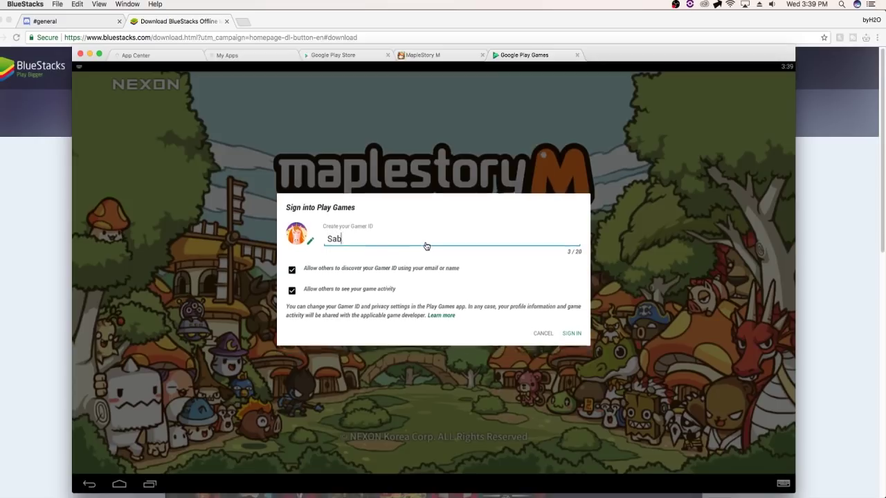
{"action": "type", "text": "idyBabidy"}
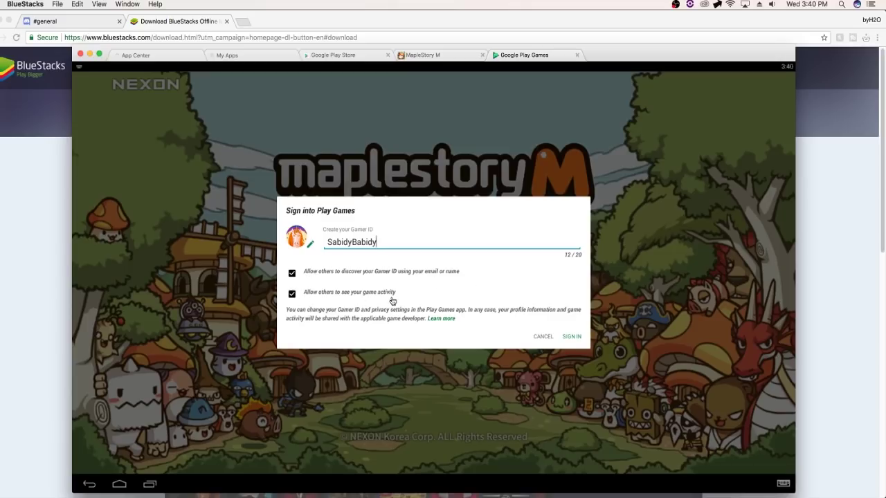
{"action": "left_click", "coordinate": [572, 337]}
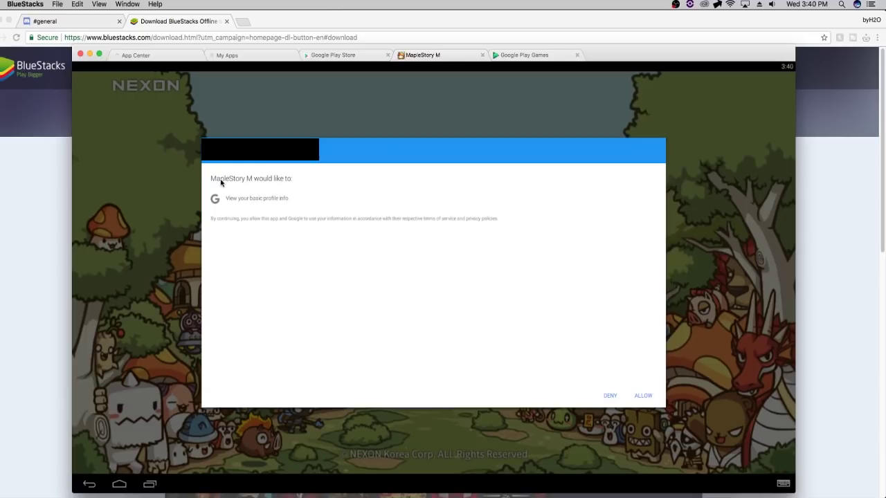
Allow MapleStory M to view the basic profile info and confirm the game's additional download
{"action": "left_click", "coordinate": [643, 395]}
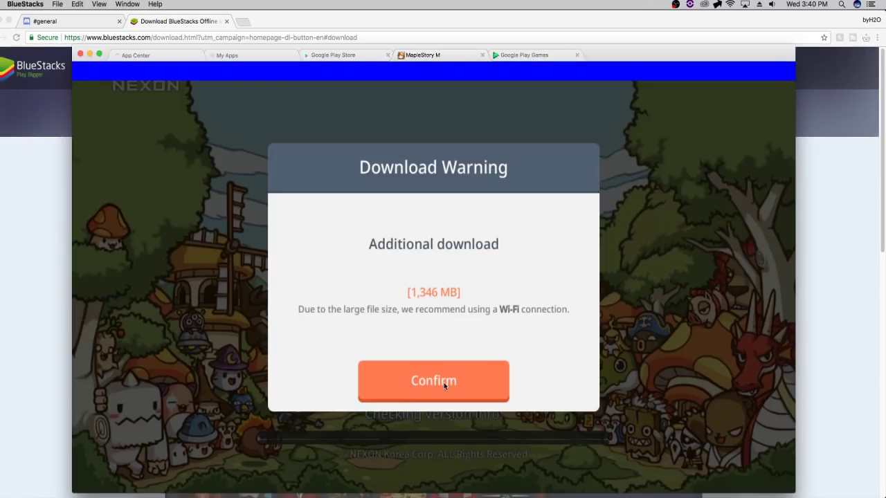
{"action": "left_click", "coordinate": [442, 382]}
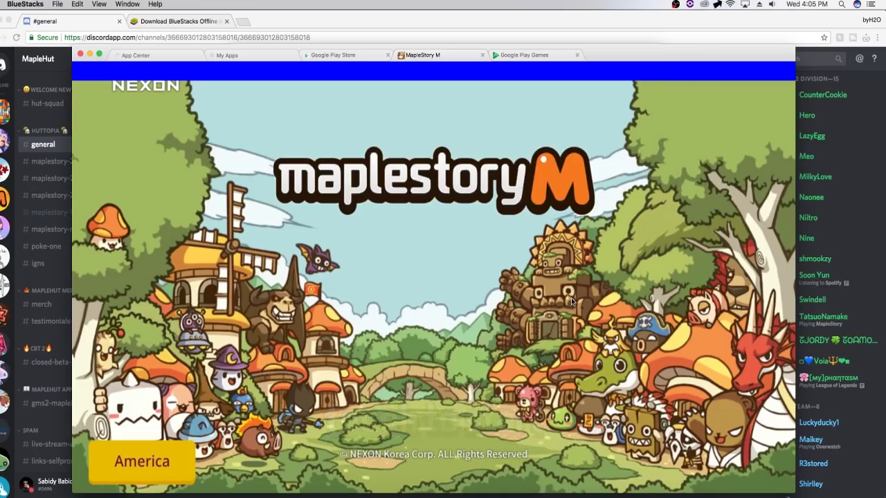
Enter MapleStory M and start an Explorer character as a Dark Knight with the offered appearance
{"action": "left_click", "coordinate": [371, 325]}
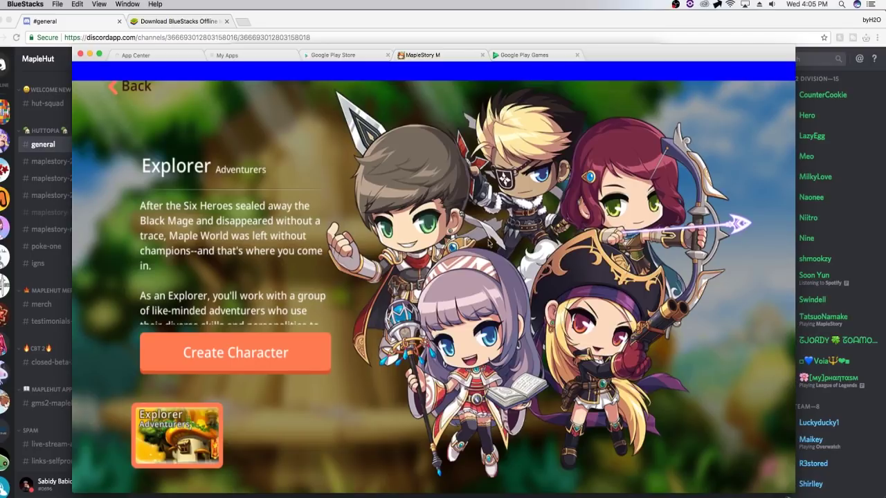
{"action": "left_click", "coordinate": [205, 351]}
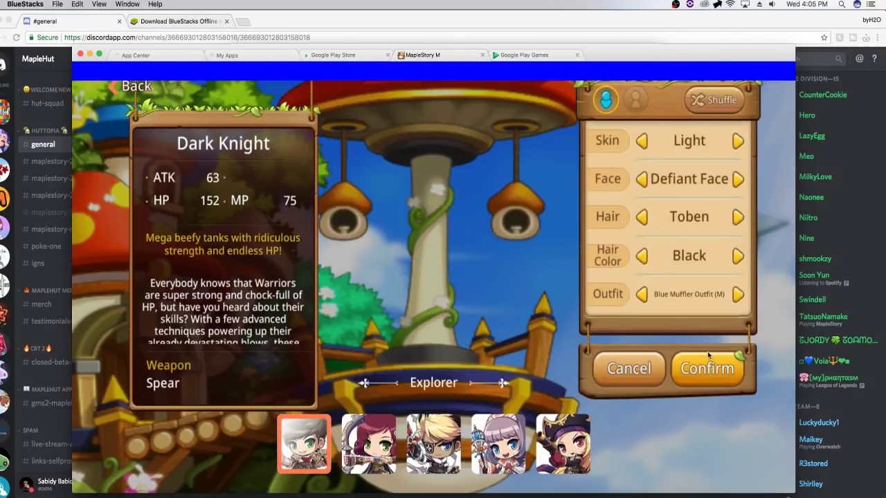
{"action": "left_click", "coordinate": [744, 364]}
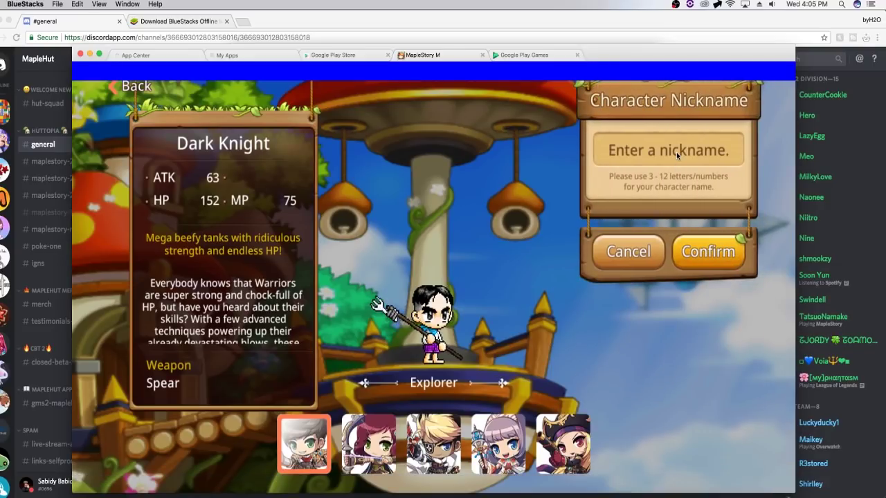
Try to give the Dark Knight character the nickname Blobby
{"action": "left_click", "coordinate": [677, 152]}
{"action": "type", "text": "Blo"}
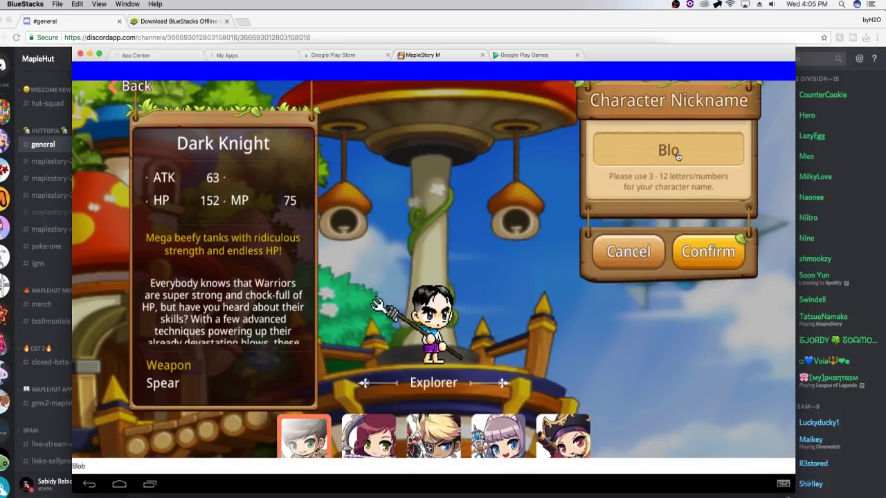
{"action": "type", "text": "bby"}
{"action": "key", "text": "Return"}
{"action": "left_click", "coordinate": [705, 257]}
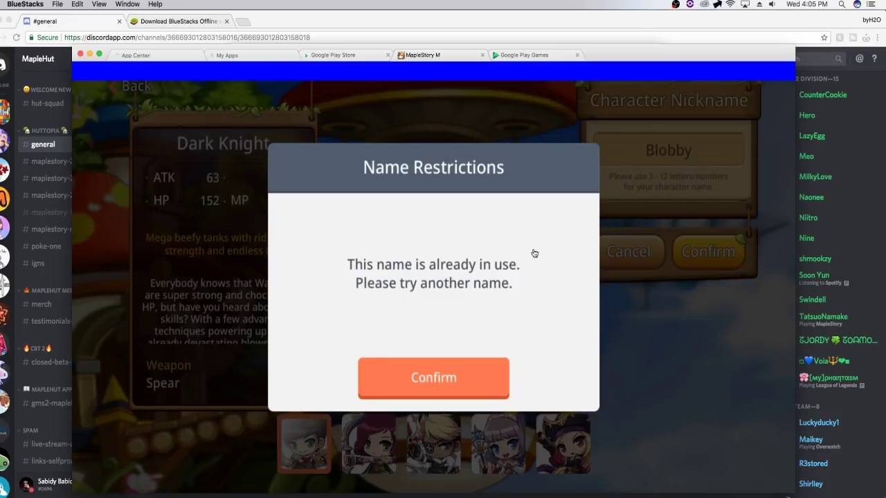
Dismiss the name restriction notice, nickname the Dark Knight Blobbie instead and confirm the character
{"action": "left_click", "coordinate": [434, 386]}
{"action": "left_click", "coordinate": [710, 149]}
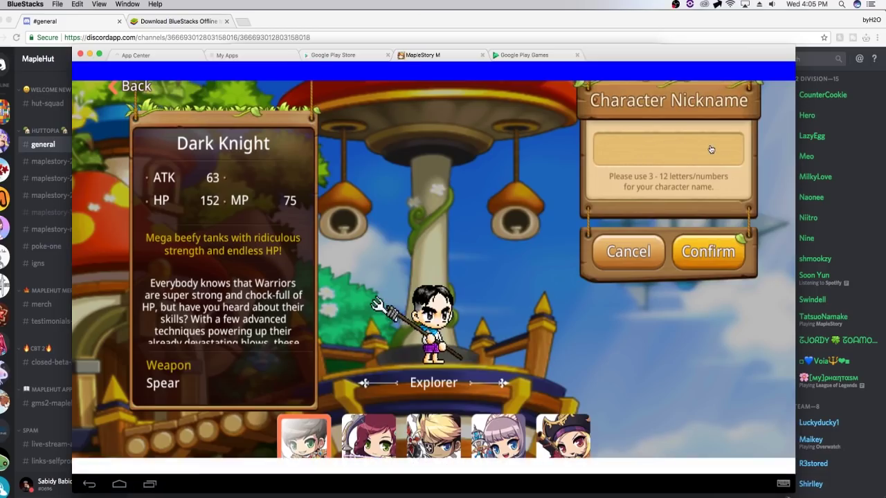
{"action": "type", "text": "Blobbie"}
{"action": "key", "text": "Return"}
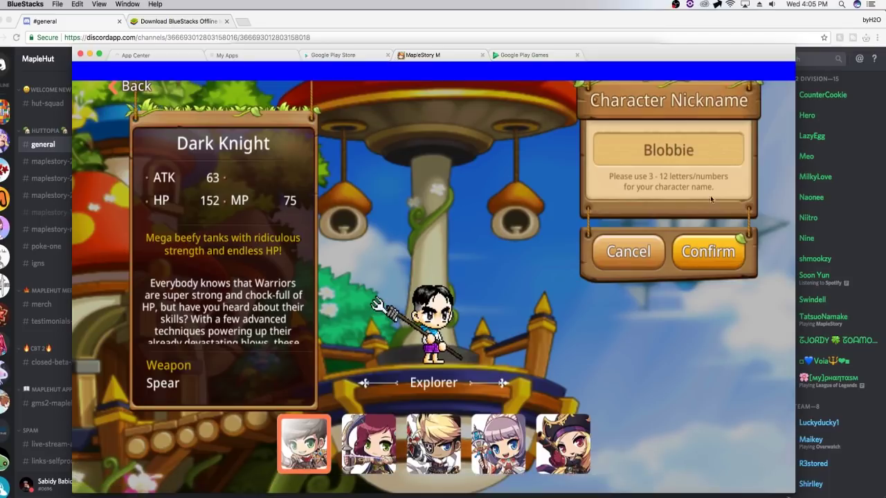
{"action": "left_click", "coordinate": [716, 242]}
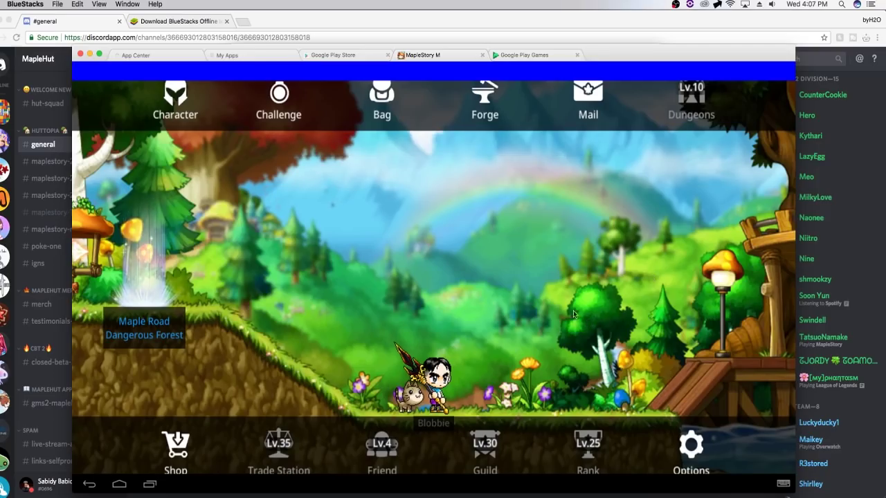
{"action": "left_click", "coordinate": [690, 447]}
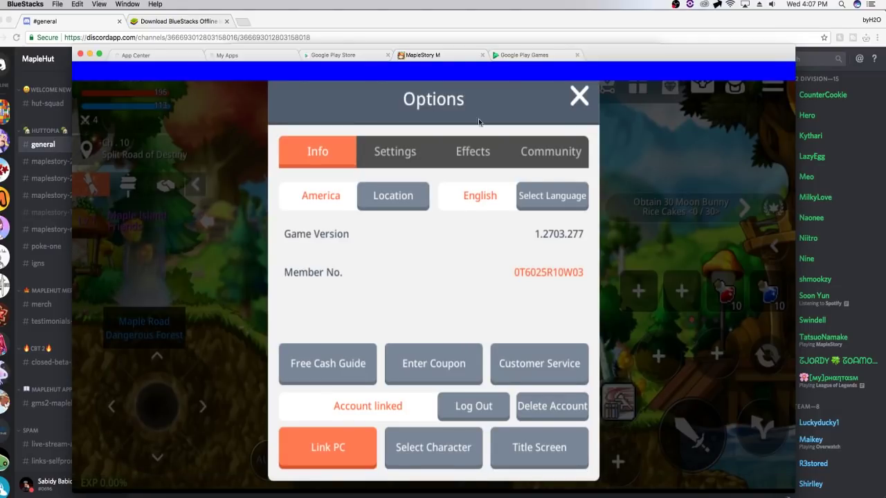
{"action": "left_click", "coordinate": [579, 95]}
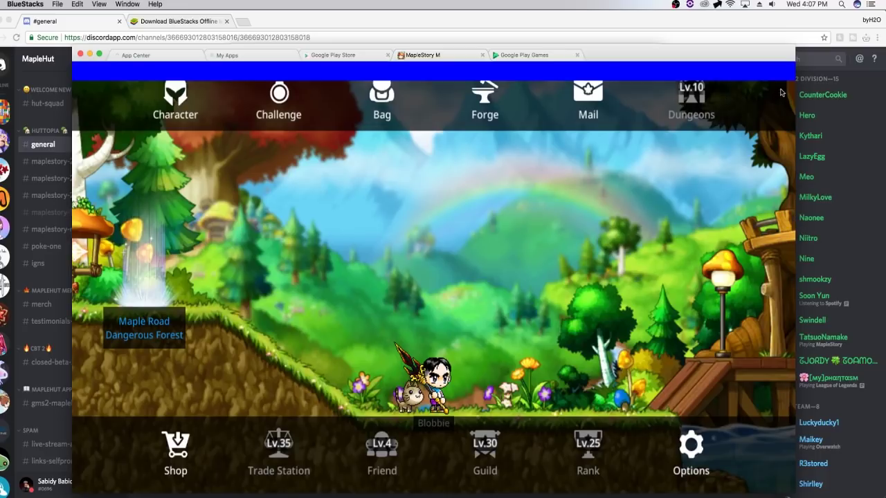
{"action": "left_click", "coordinate": [708, 162]}
{"action": "left_click", "coordinate": [770, 87]}
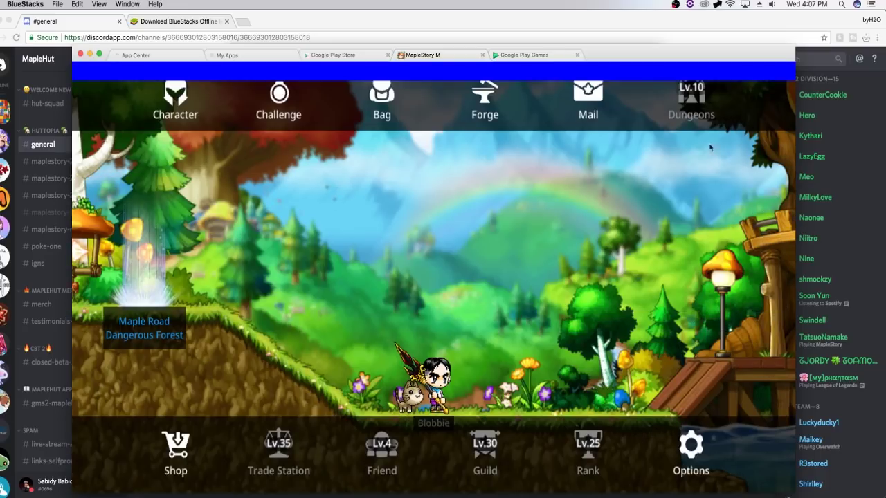
Try zooming the game camera fully out through the Effects options and confirm the camera settings
{"action": "left_click", "coordinate": [690, 446]}
{"action": "left_click", "coordinate": [400, 155]}
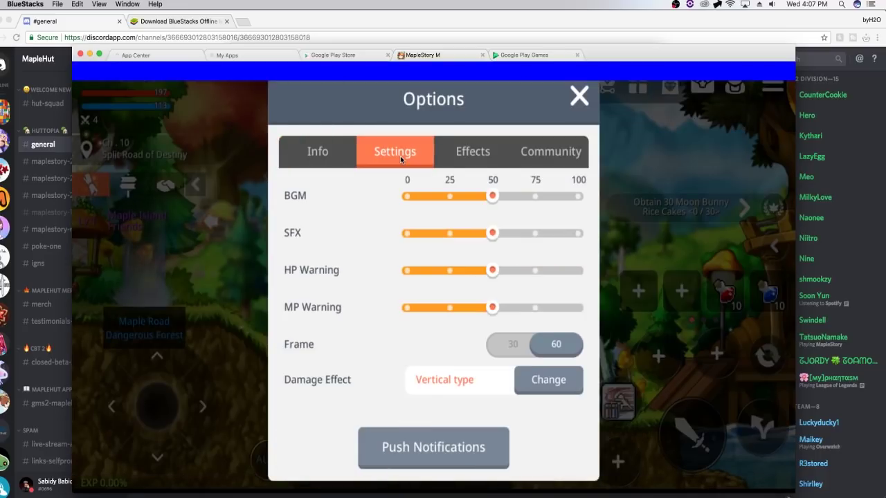
{"action": "left_click", "coordinate": [451, 160]}
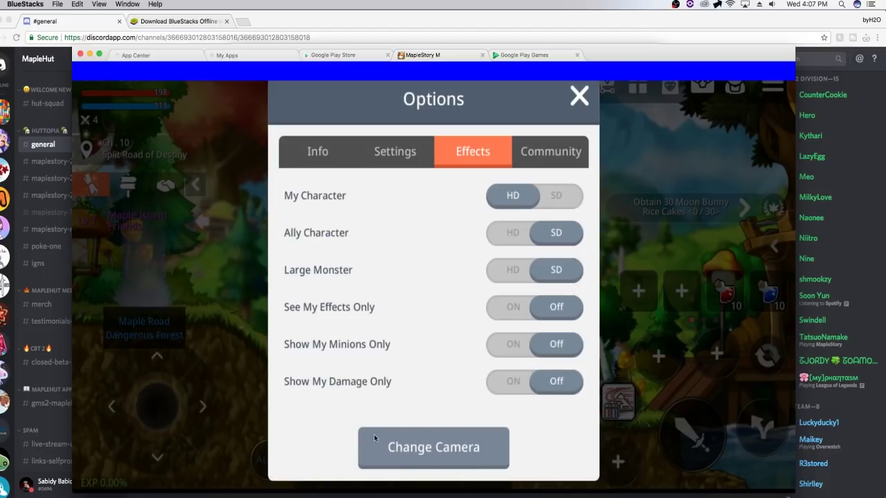
{"action": "left_click", "coordinate": [447, 454]}
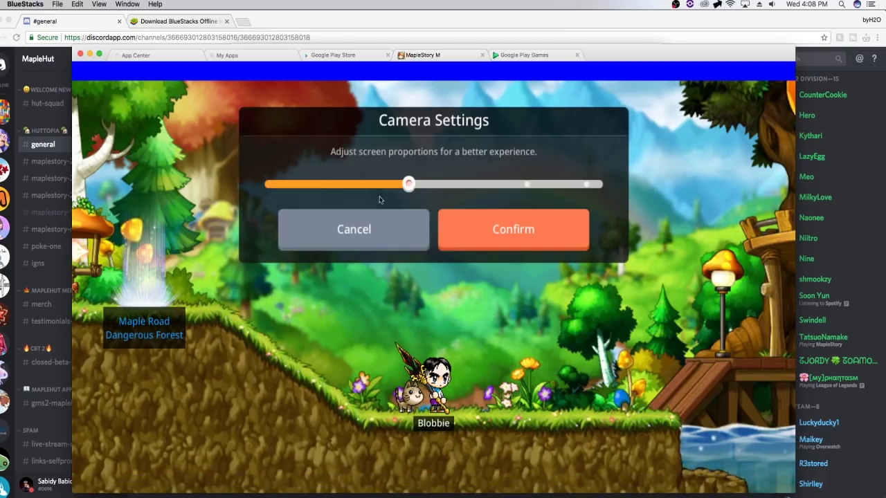
{"action": "left_click", "coordinate": [345, 186]}
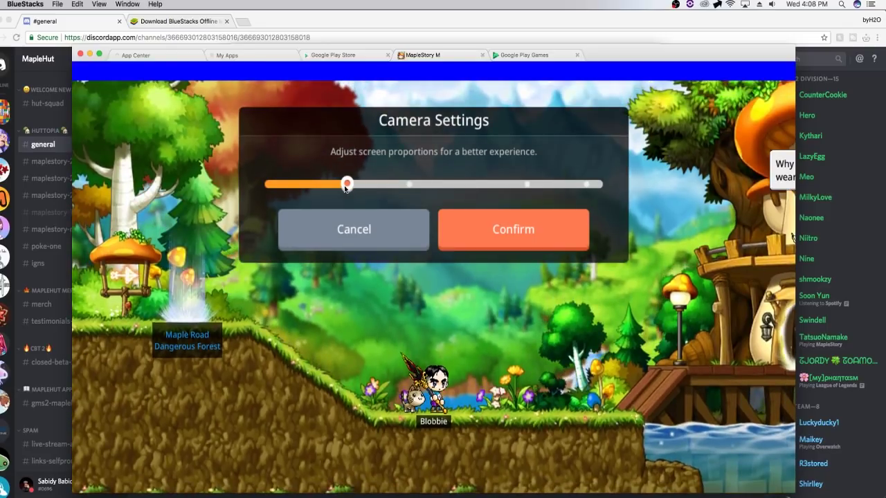
{"action": "left_click_drag", "start_coordinate": [345, 185], "coordinate": [268, 184]}
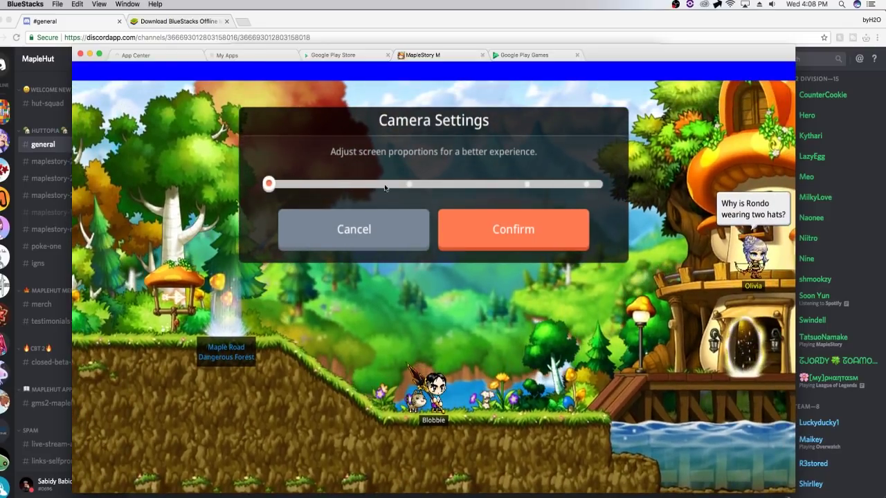
{"action": "left_click", "coordinate": [533, 247]}
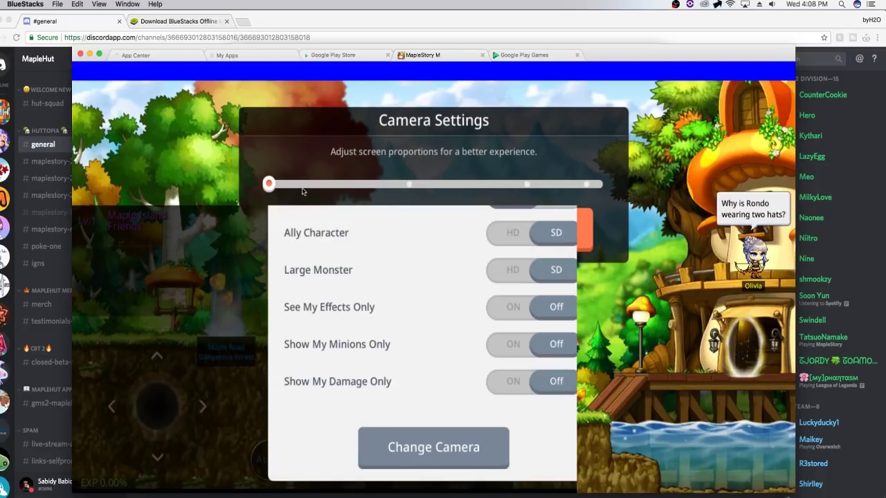
Return the game camera to its previous zoom in the camera settings and close the game options
{"action": "left_click", "coordinate": [444, 435]}
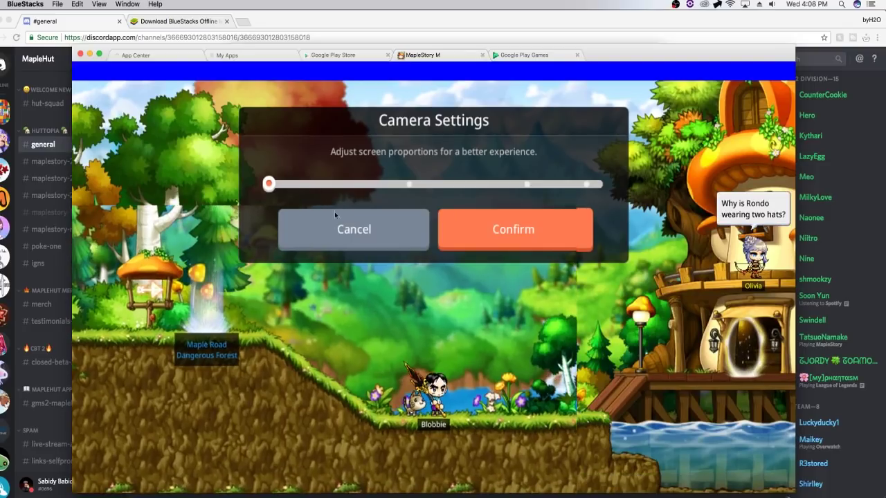
{"action": "left_click", "coordinate": [503, 236]}
{"action": "left_click", "coordinate": [431, 447]}
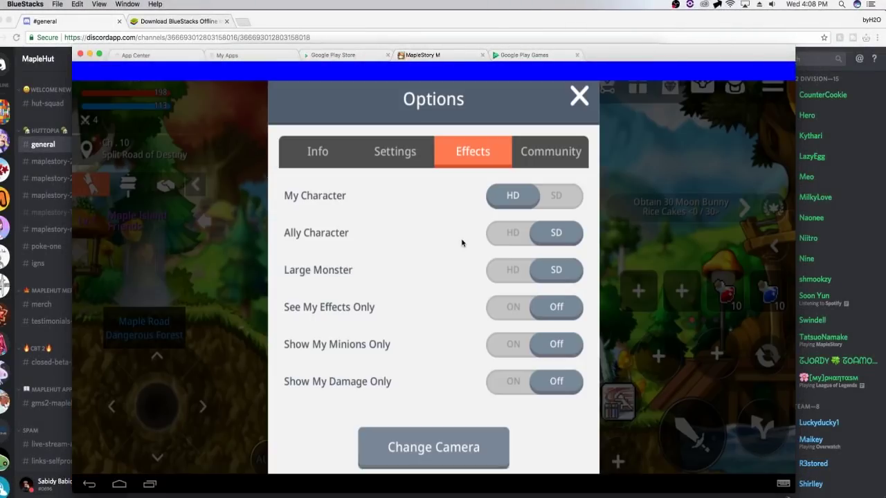
{"action": "left_click", "coordinate": [579, 96]}
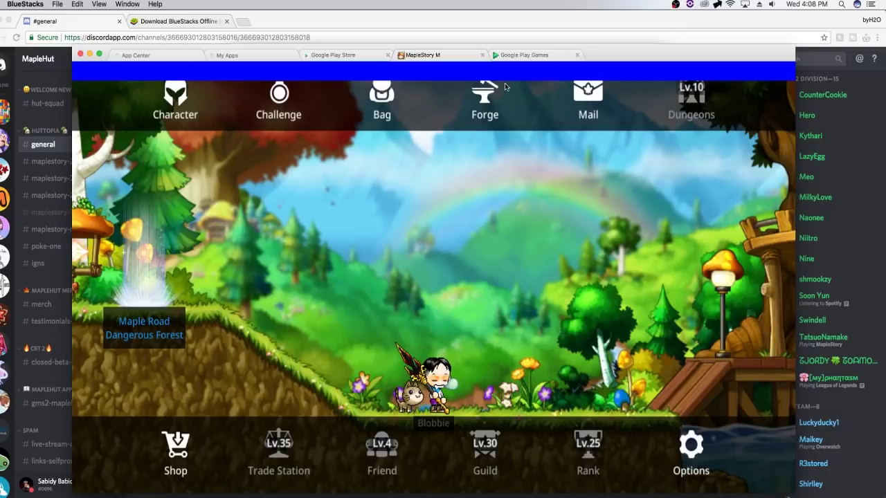
Close the open MapleStory M, Play Store and Play Games tabs and relaunch MapleStory M from My Apps
{"action": "key", "text": "Escape"}
{"action": "left_click", "coordinate": [482, 55]}
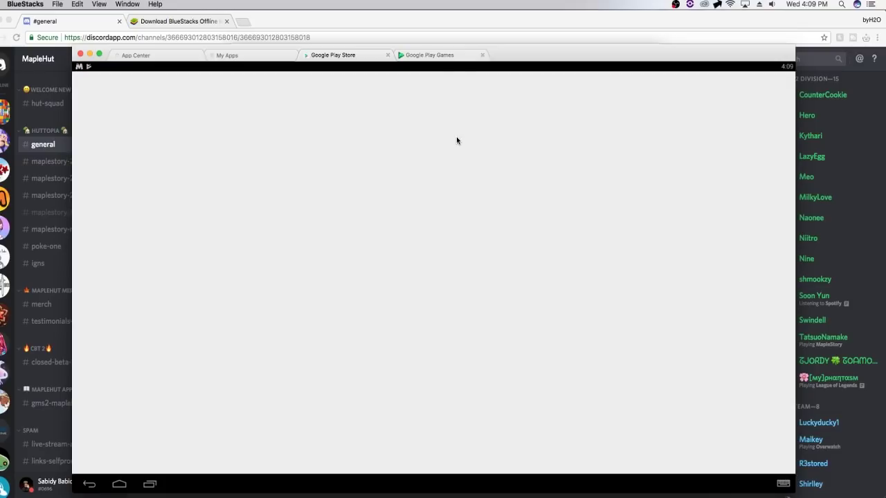
{"action": "left_click", "coordinate": [450, 56]}
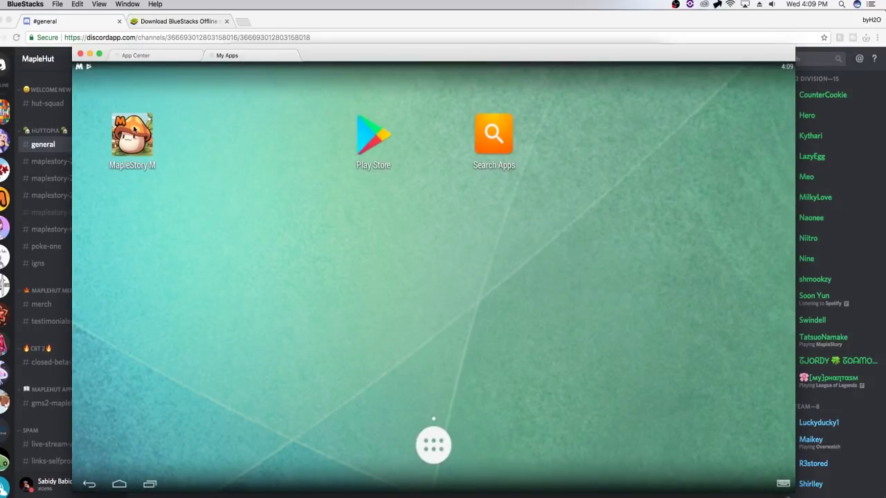
{"action": "left_click", "coordinate": [133, 132]}
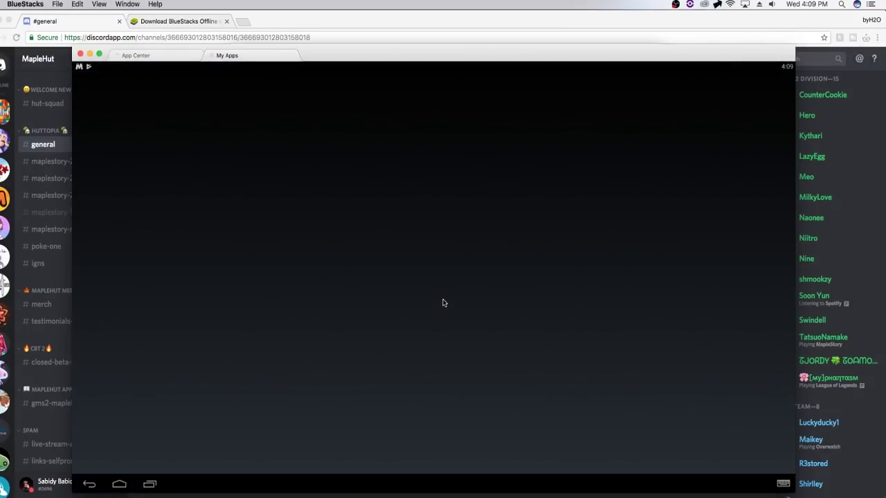